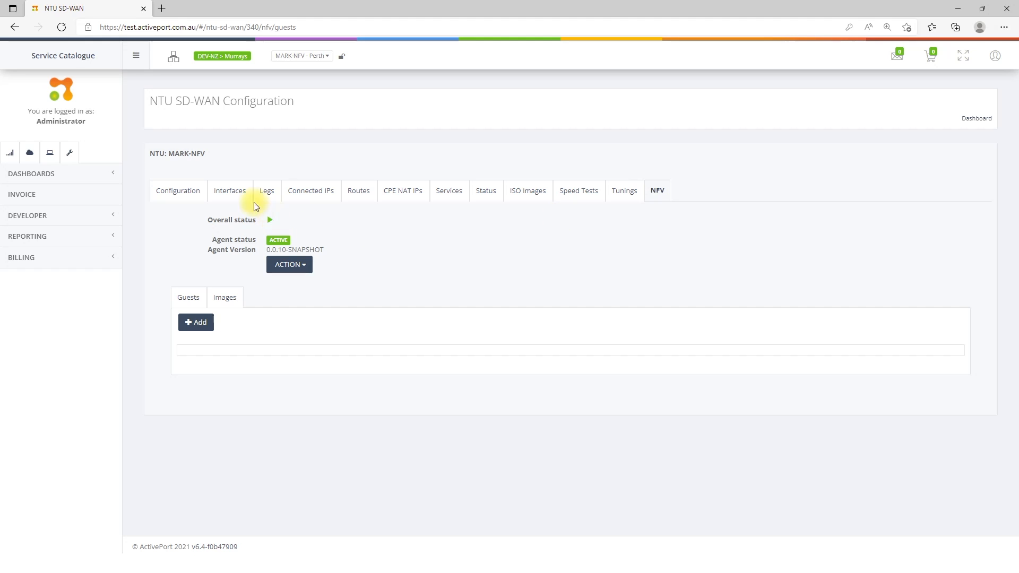
left_click(307, 267)
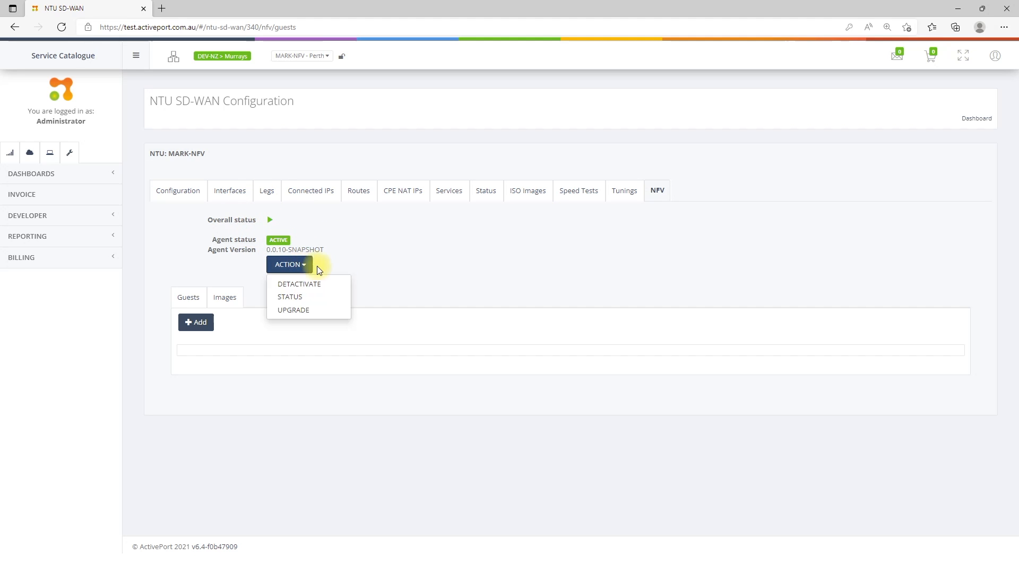
left_click(425, 269)
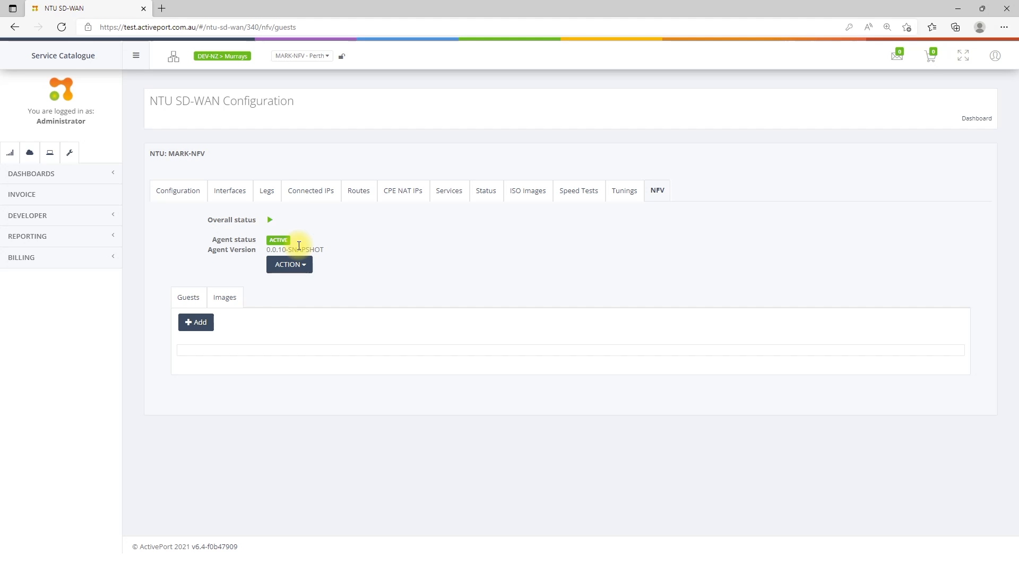
Step: Examine the NFV images and the files available for download in the acp.nfv bucket, leaving without downloading any
left_click(234, 300)
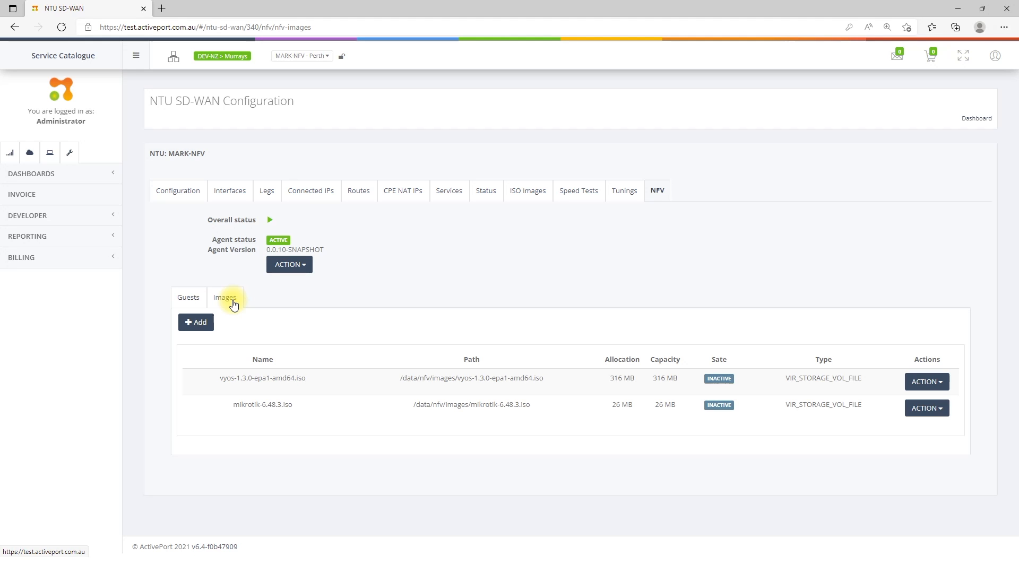
left_click(204, 321)
left_click(340, 177)
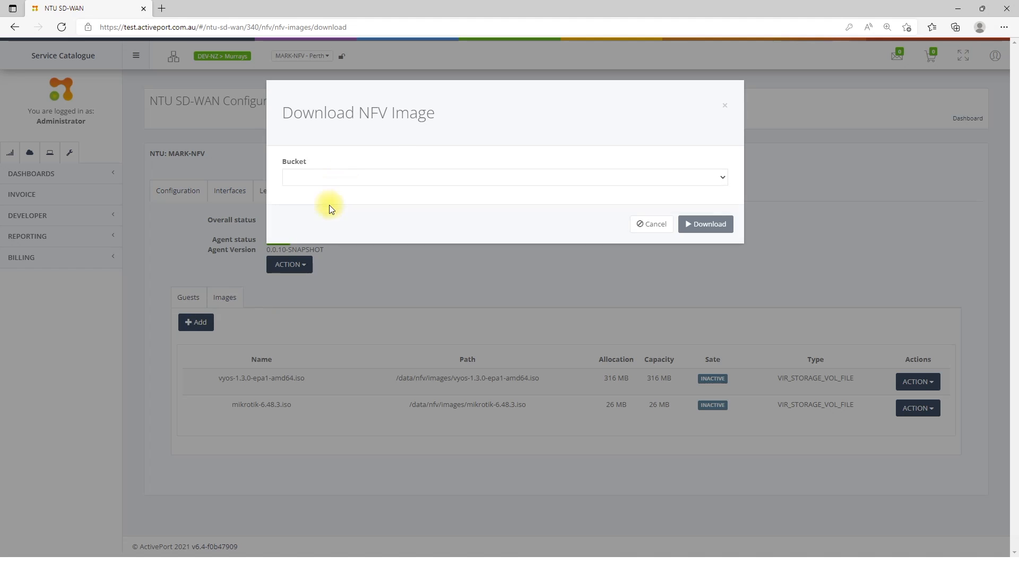
left_click(329, 203)
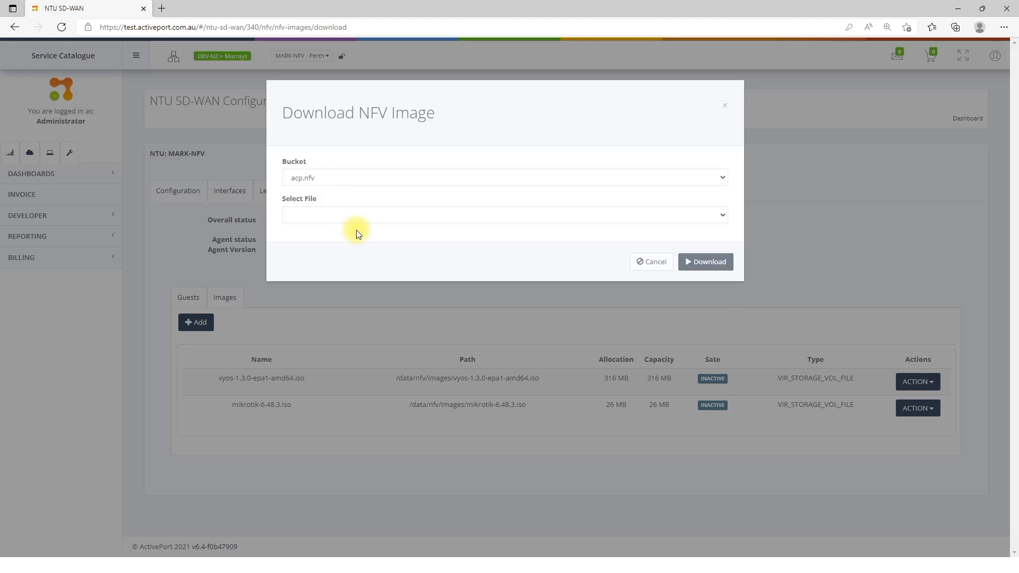
left_click(340, 215)
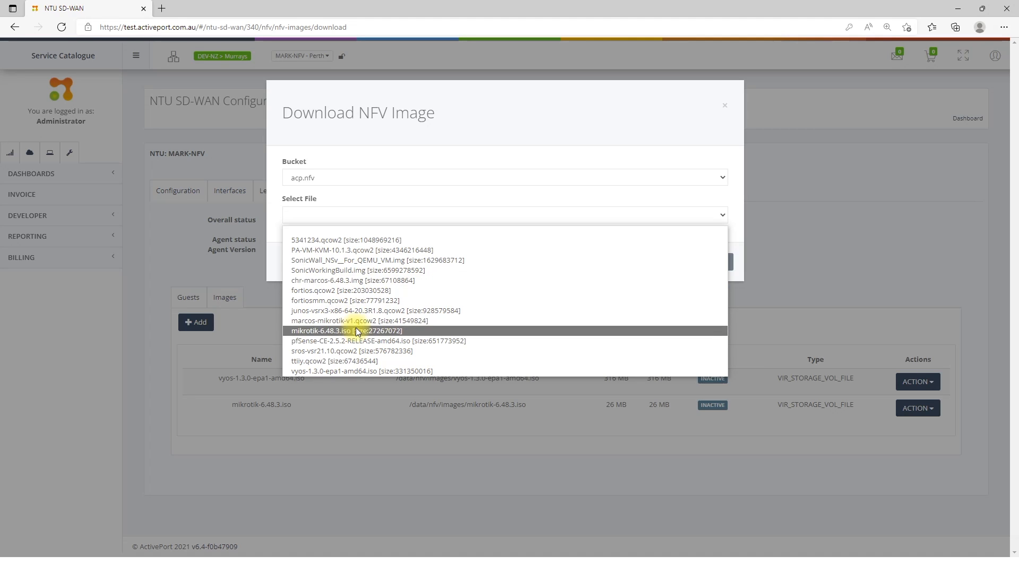
left_click(671, 104)
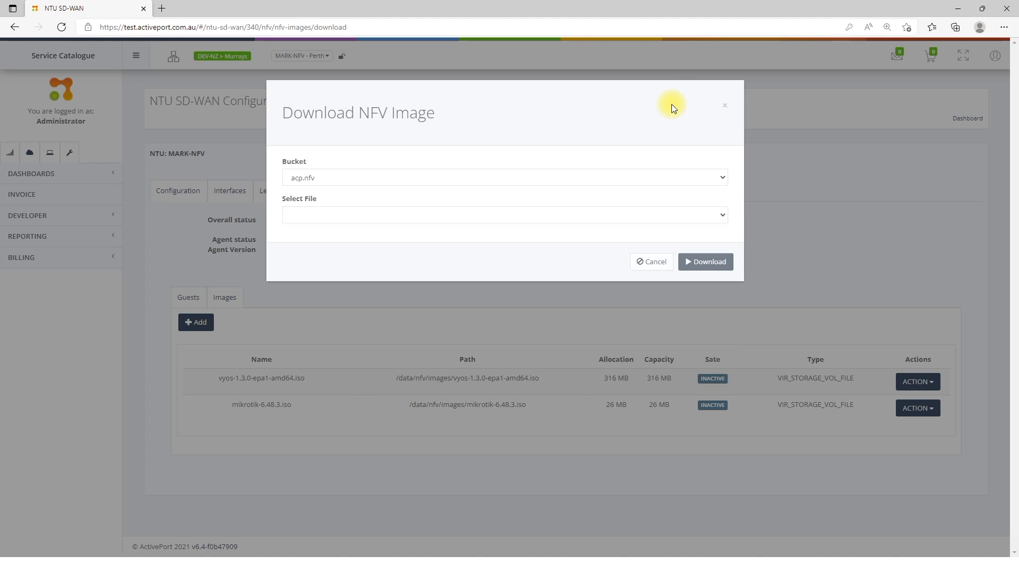
left_click(724, 105)
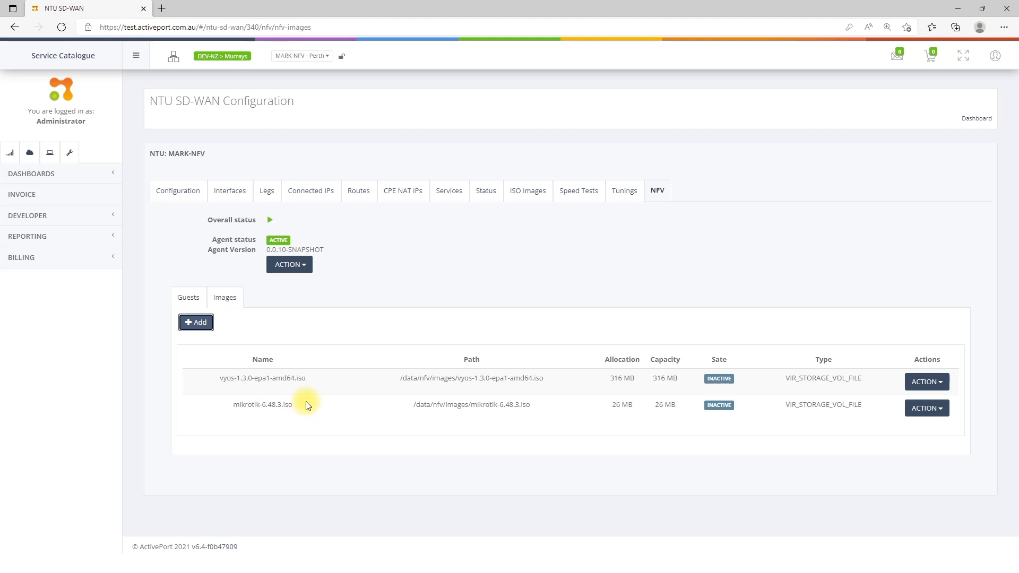
Step: Start adding a new NFV guest with the DEFAULT template
left_click(191, 302)
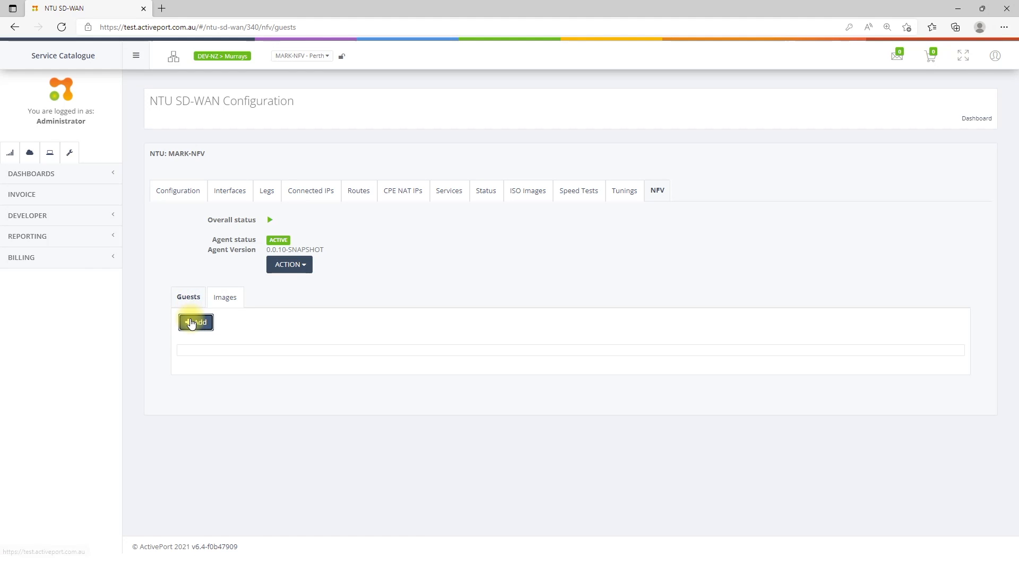
left_click(192, 321)
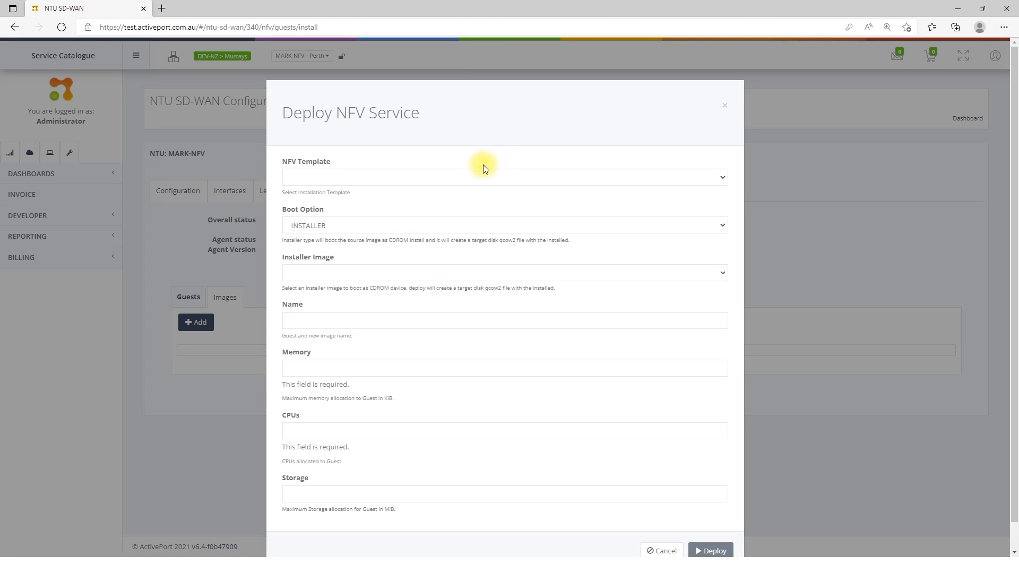
left_click(466, 177)
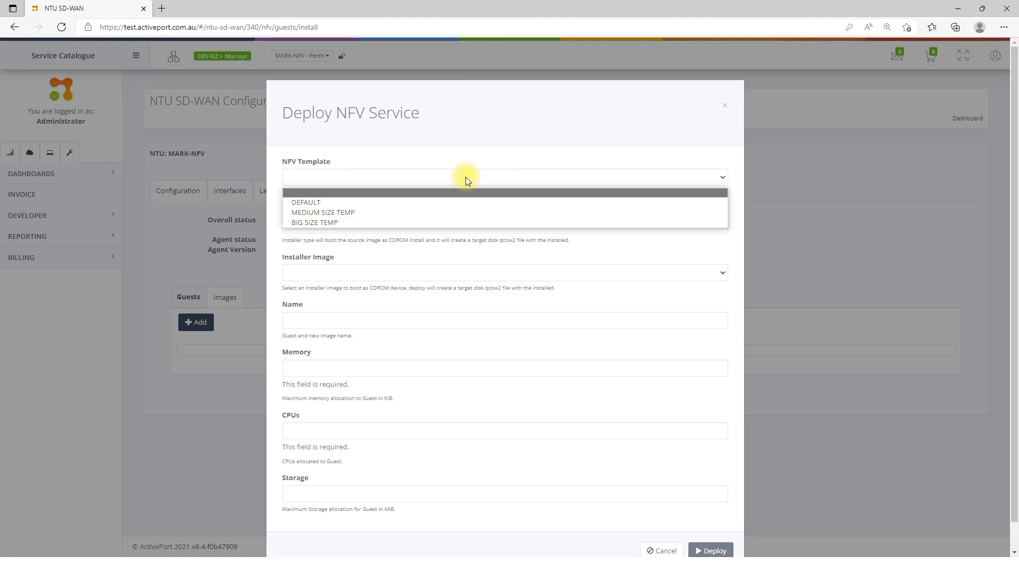
left_click(443, 201)
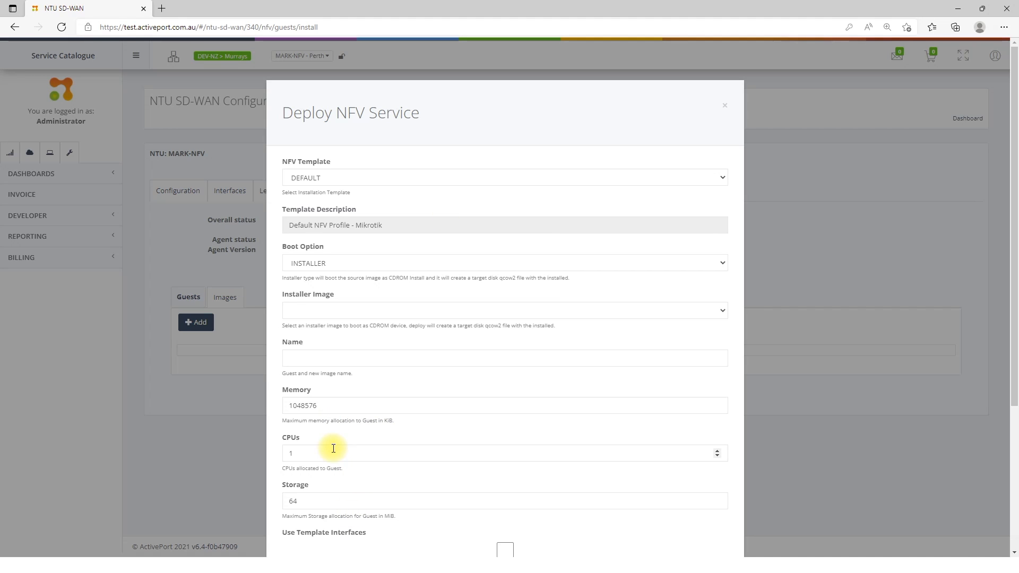
Step: Set the boot option to INSTALLER with mikrotik-6.48.3.iso as the installer image, and name the guest Mikrotik
left_click(381, 263)
left_click(335, 289)
left_click(351, 262)
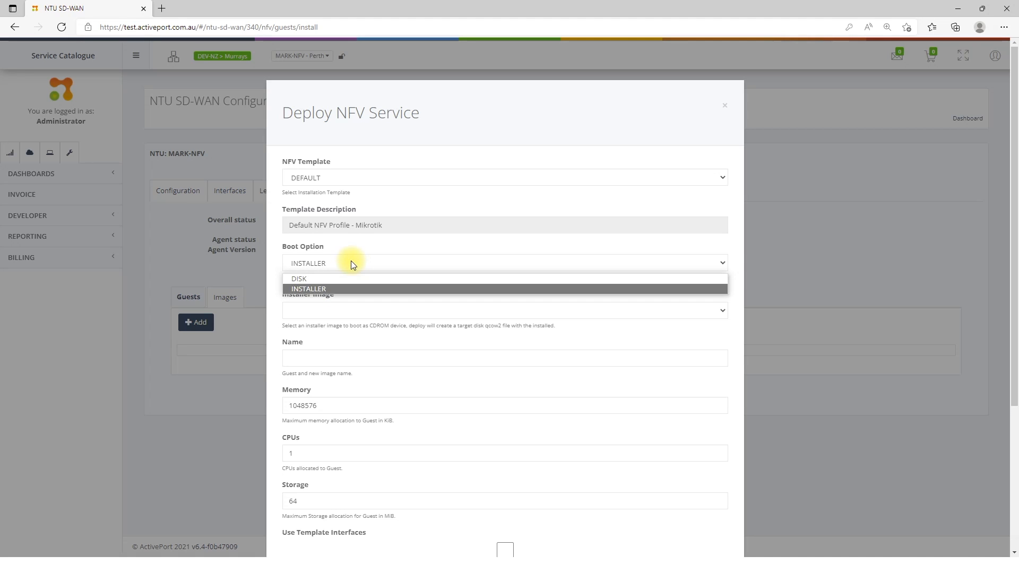
left_click(303, 288)
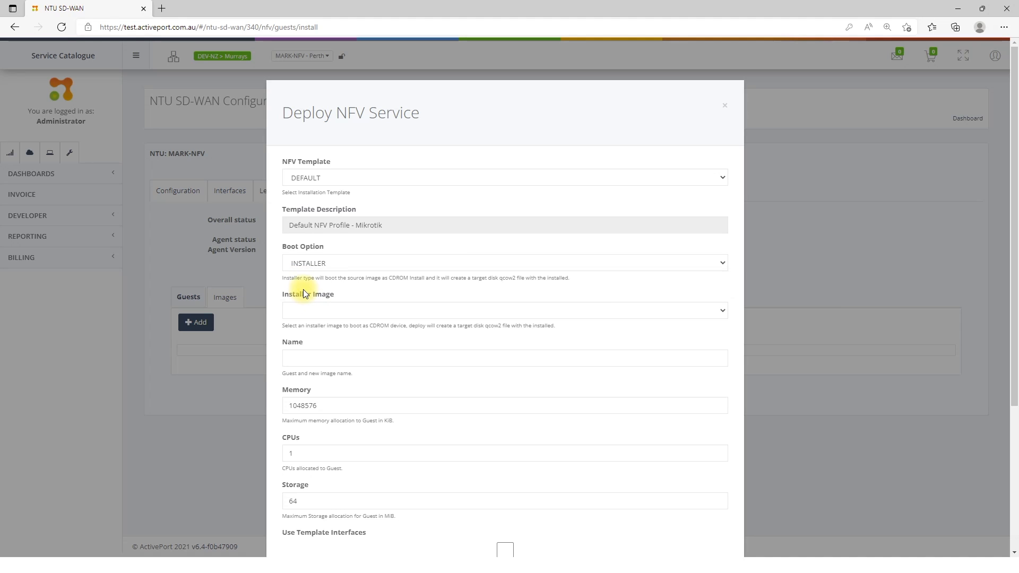
left_click(342, 310)
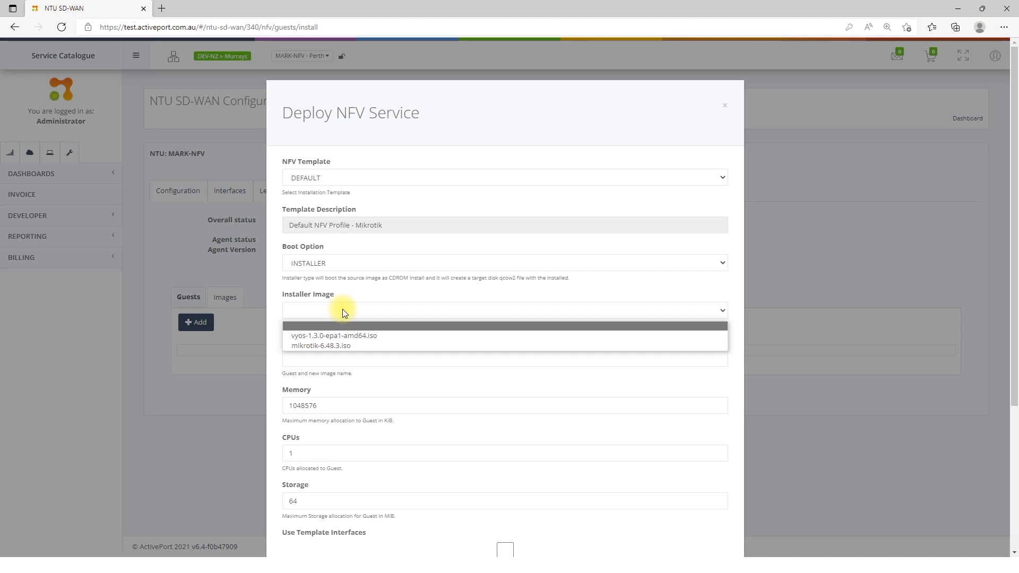
left_click(329, 346)
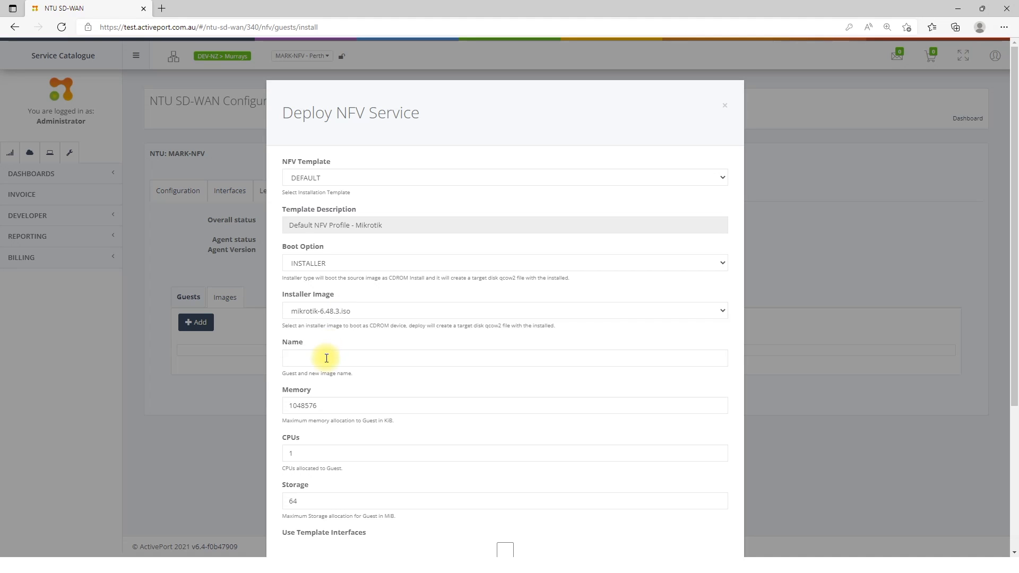
left_click(326, 359)
type("Mikrotik")
Step: Assign enp4s0 as the passthrough interface and br0 as the bridge interface, and deploy the guest
scroll(339, 400, "down", 3)
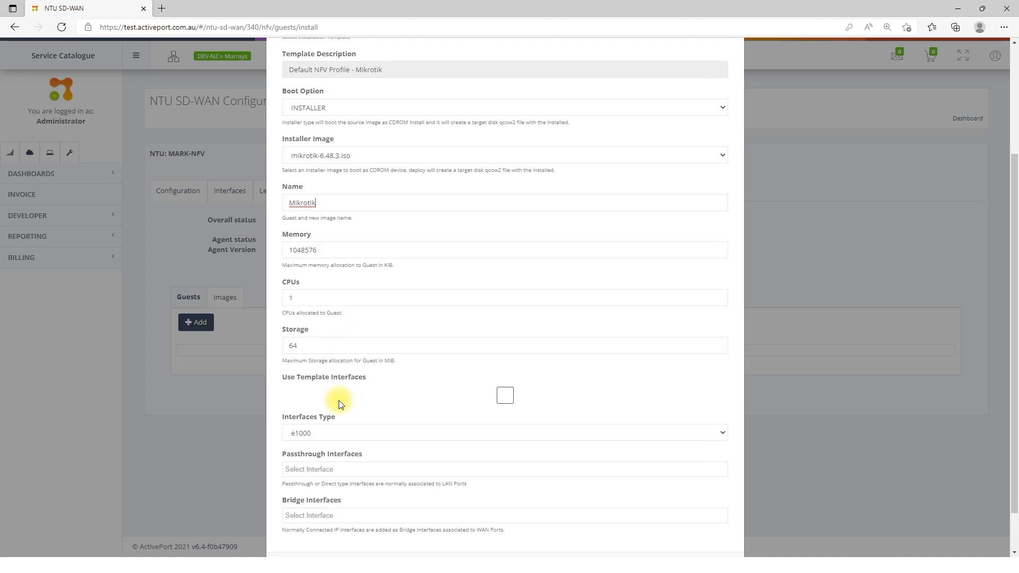
scroll(338, 400, "down", 1)
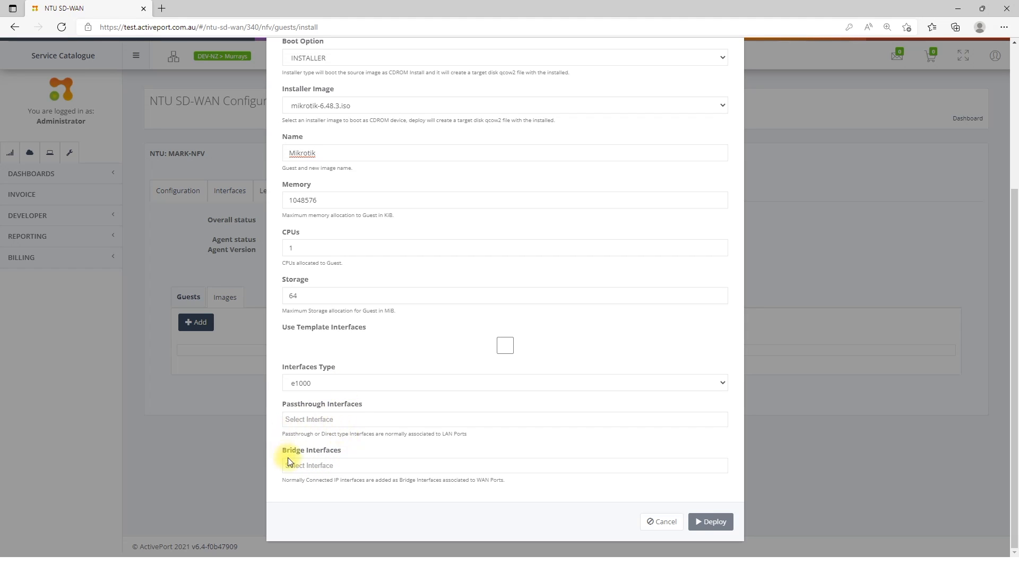
left_click(315, 418)
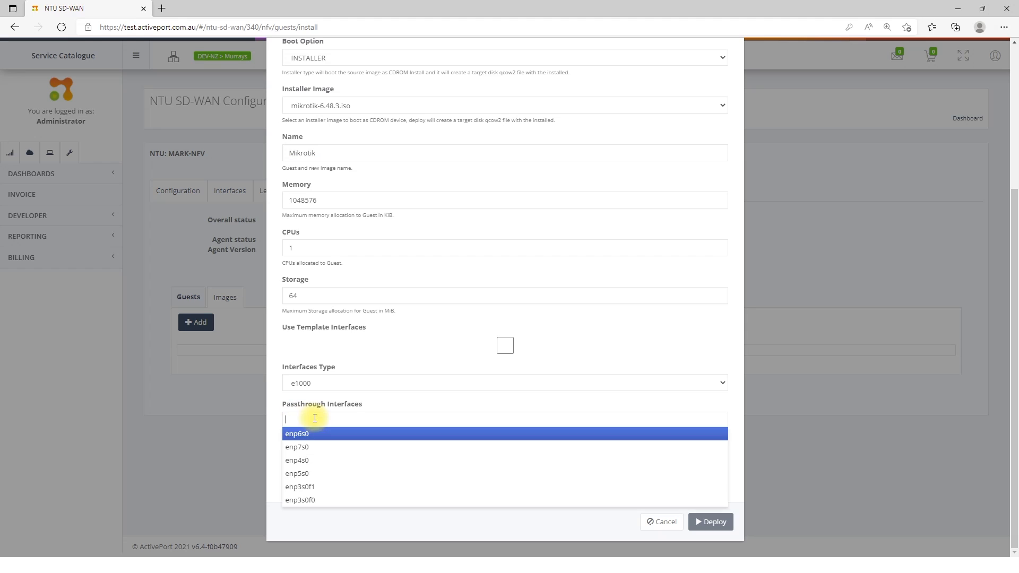
left_click(312, 461)
left_click(313, 466)
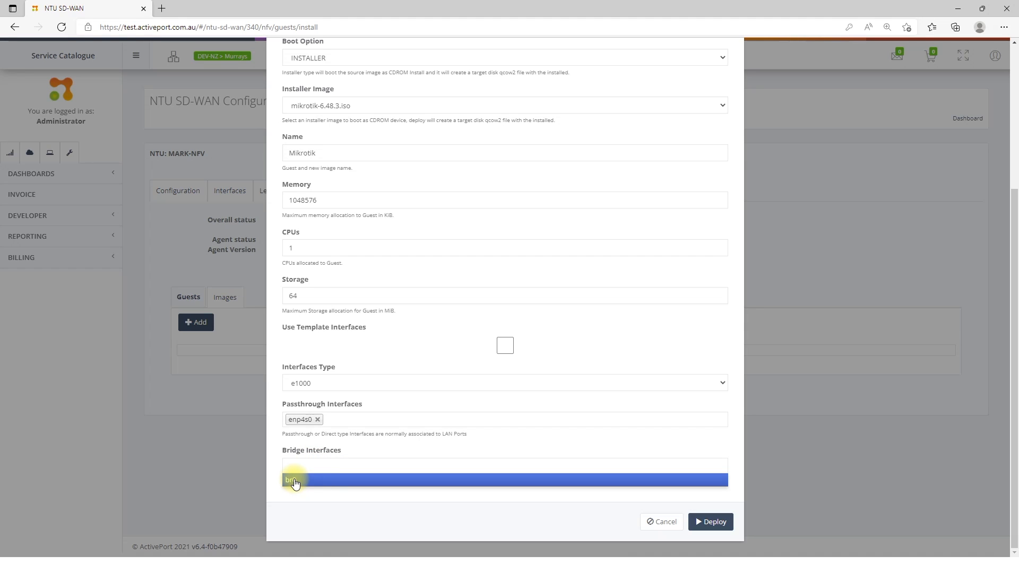
left_click(295, 480)
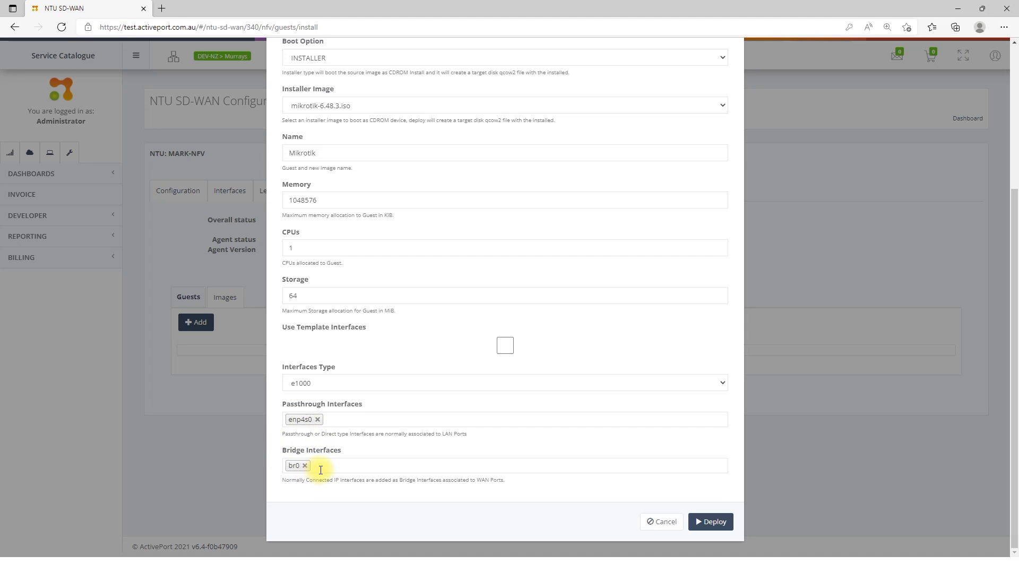
scroll(418, 487, "up", 3)
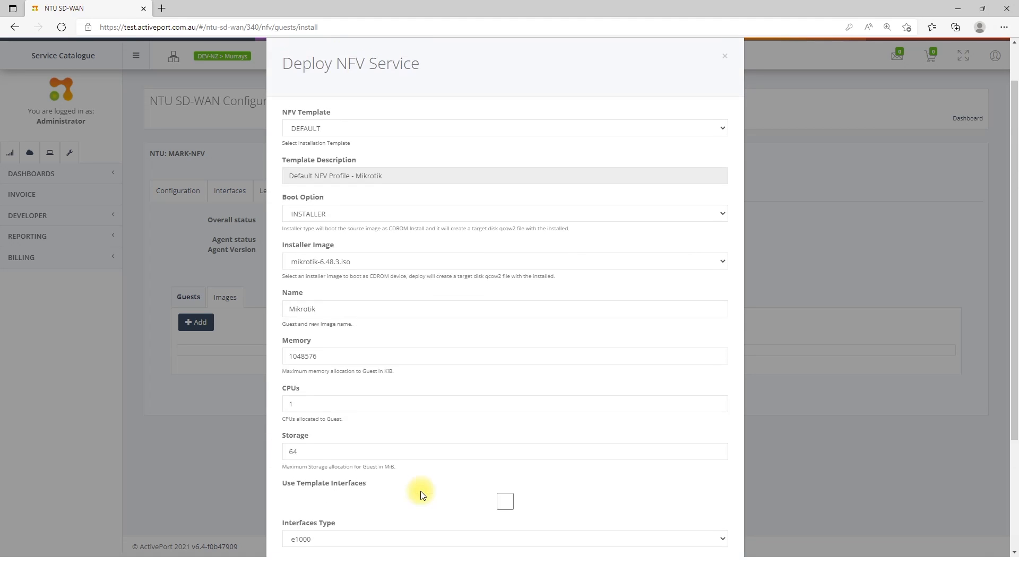
scroll(335, 404, "down", 5)
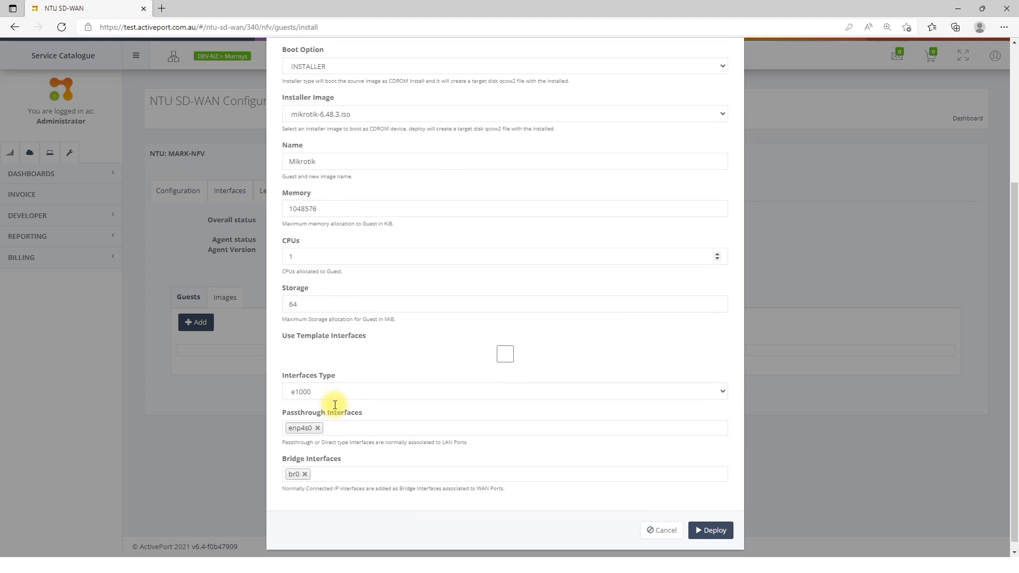
left_click(708, 525)
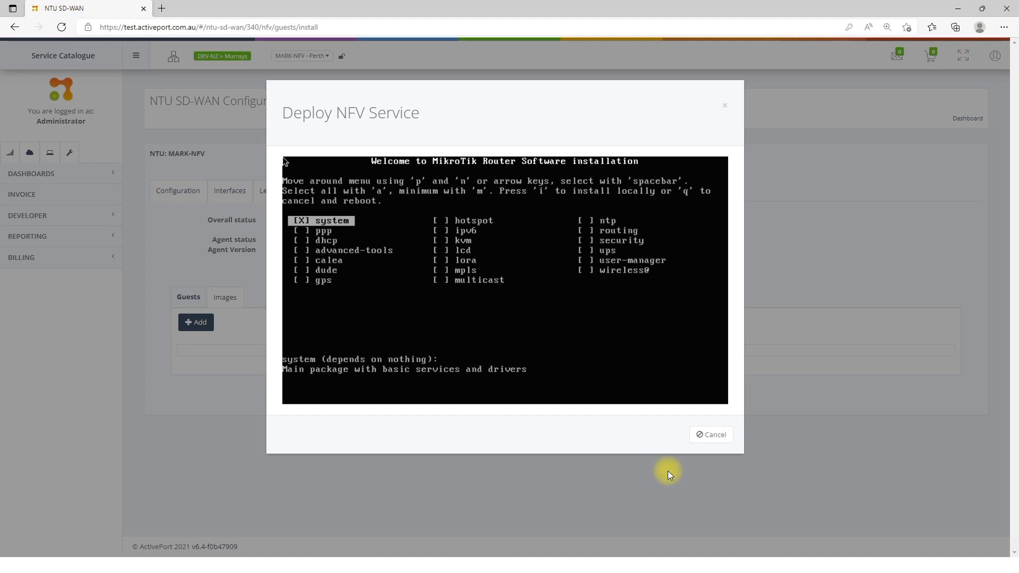
Step: Install all MikroTik packages locally from the router software installer and reboot the guest
key("a")
type("i")
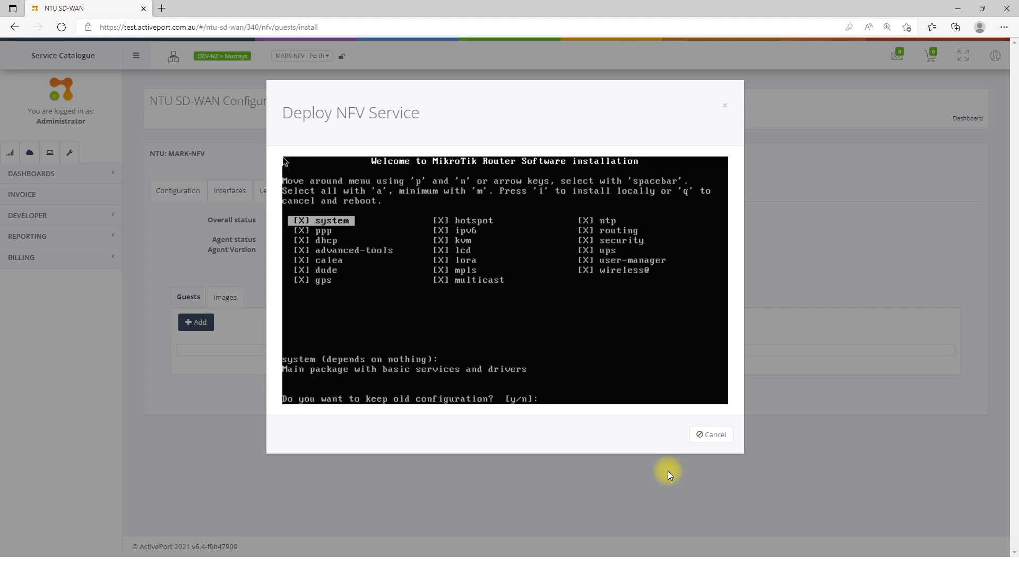
type("ng sy")
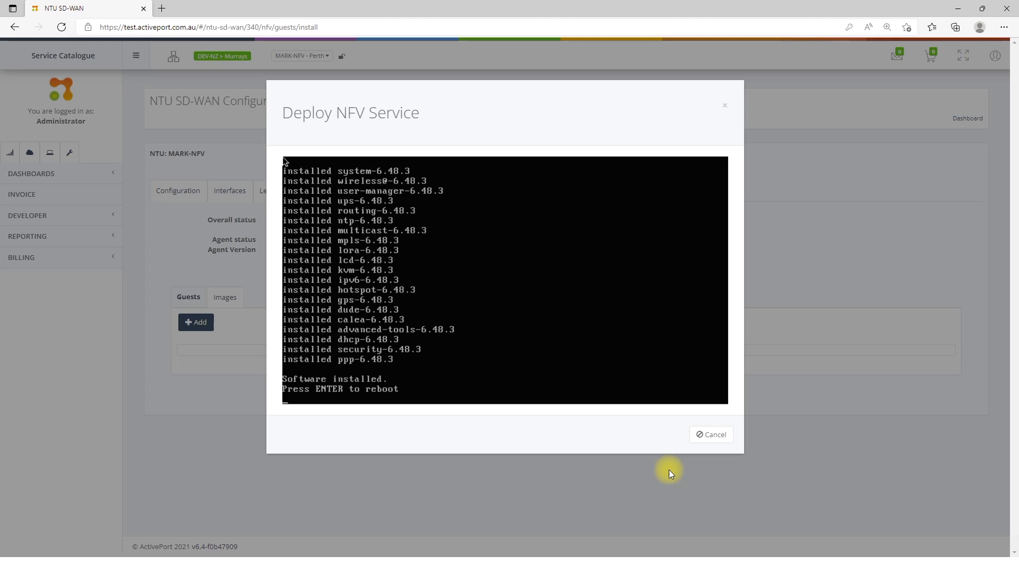
key("Return")
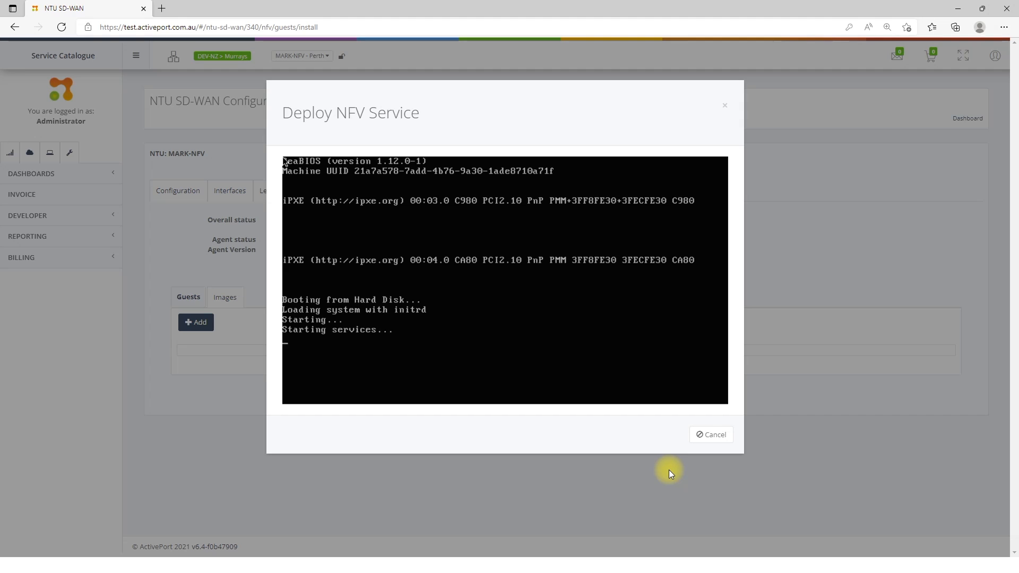
Step: Log in to the MikroTik console as admin and close the deployment window
type("admin")
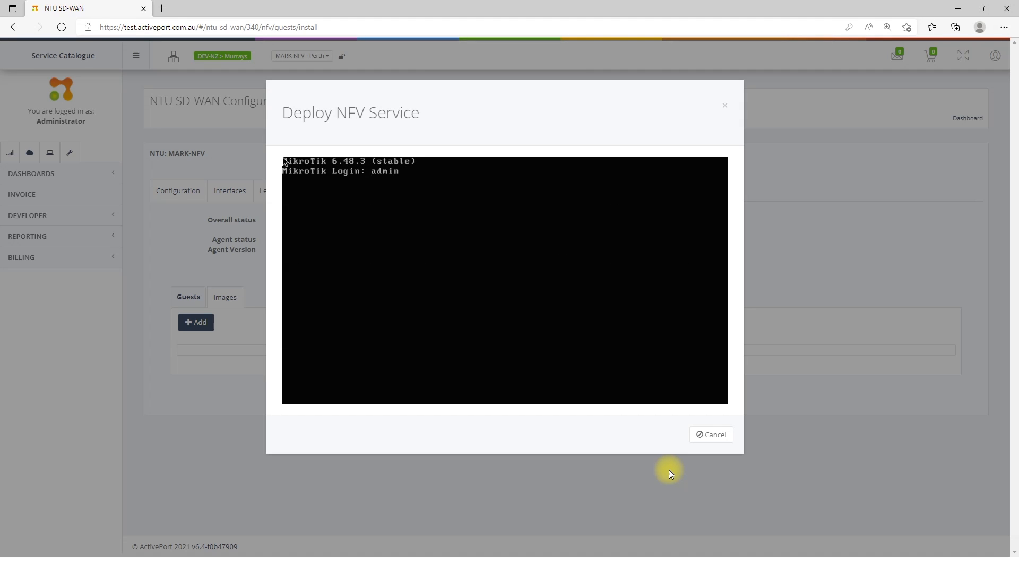
key("Return")
key("Return")
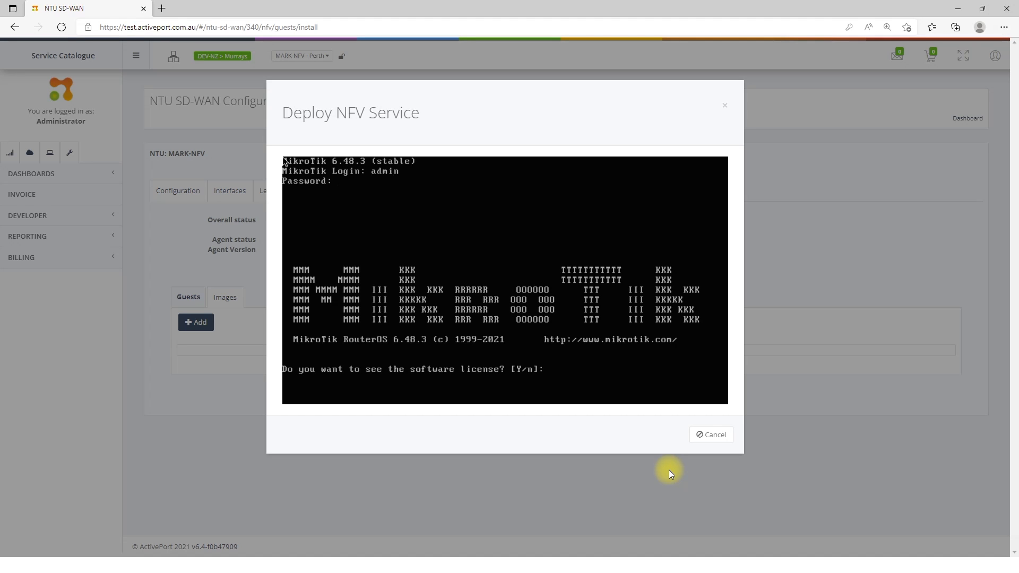
left_click(710, 435)
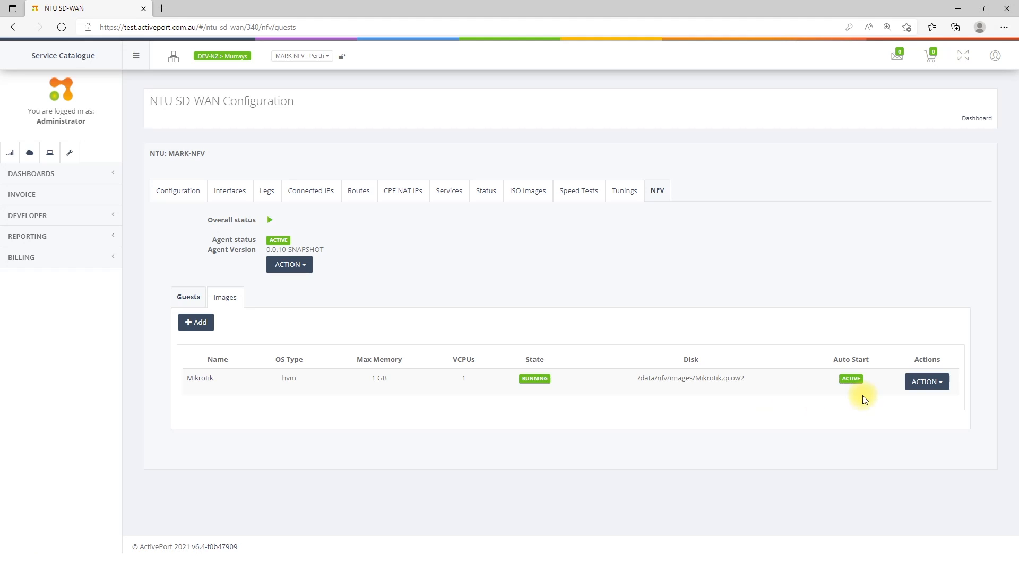
Step: Examine the Mikrotik guest's available actions, details, interfaces, disks and XML configuration
left_click(932, 385)
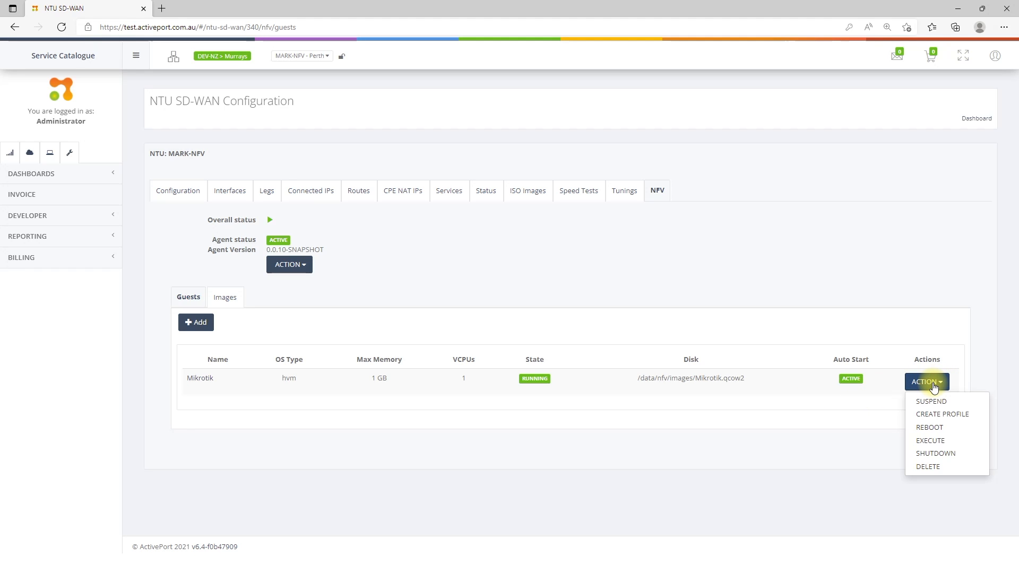
left_click(204, 379)
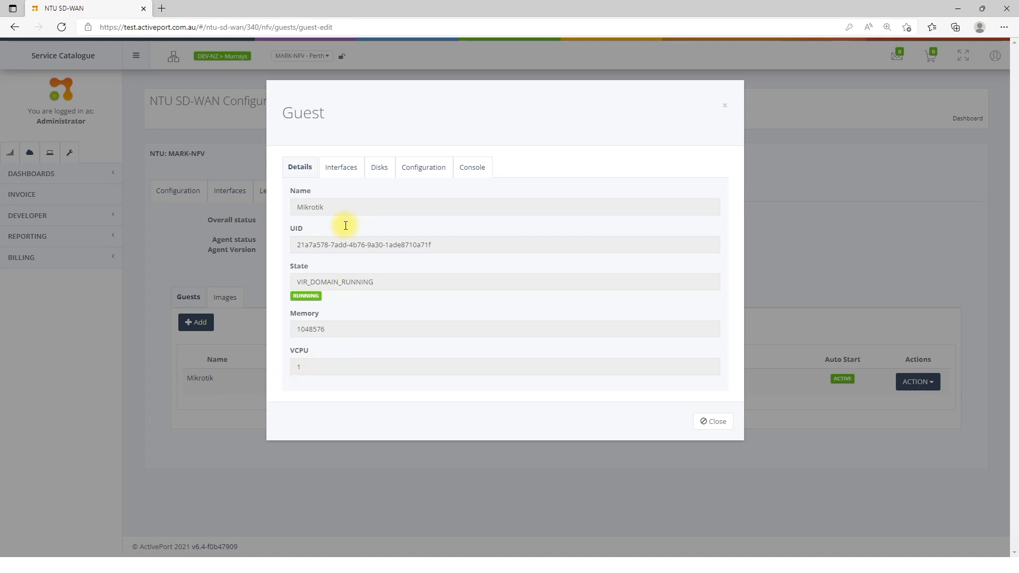
left_click(344, 173)
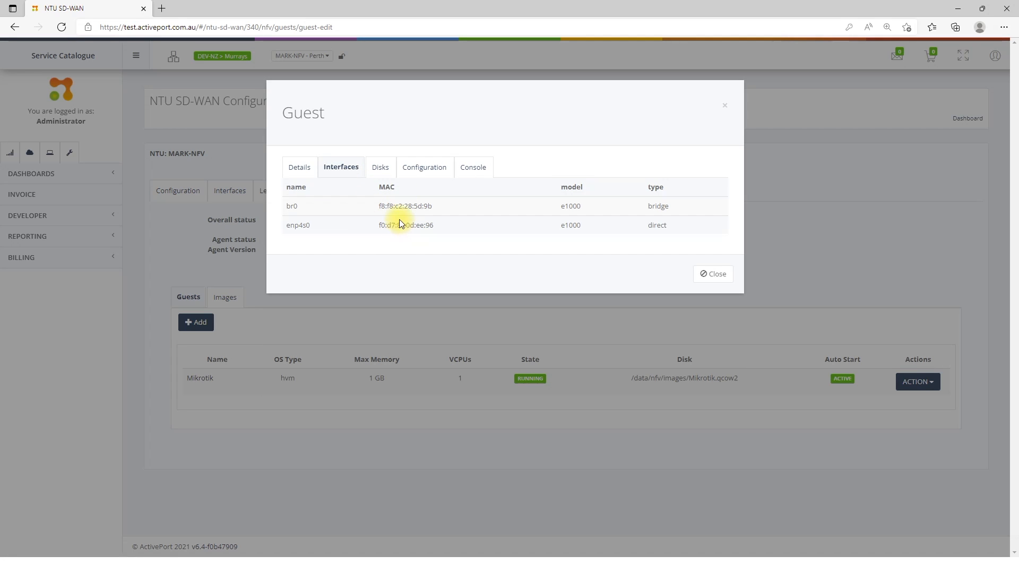
left_click(381, 169)
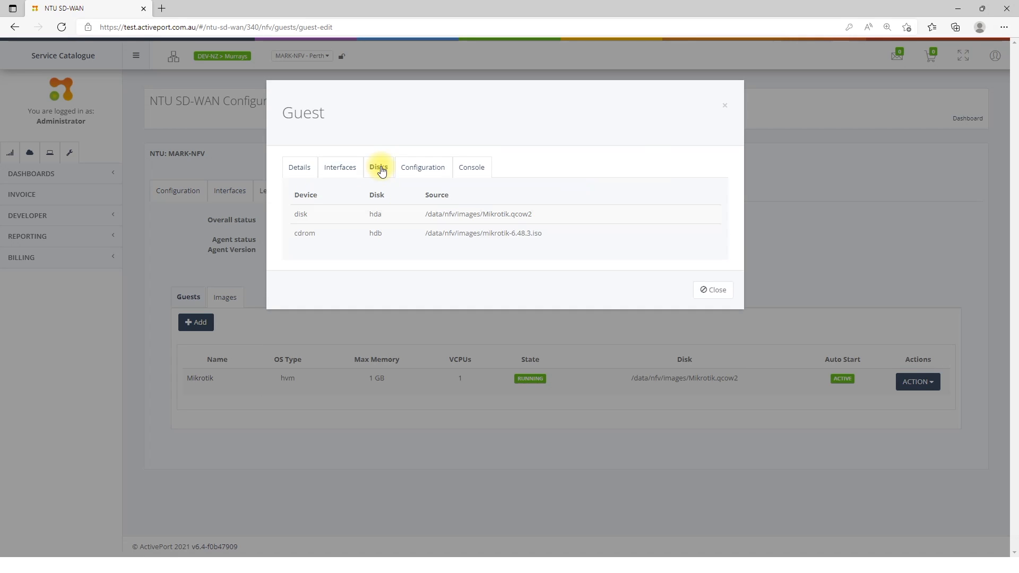
left_click(413, 170)
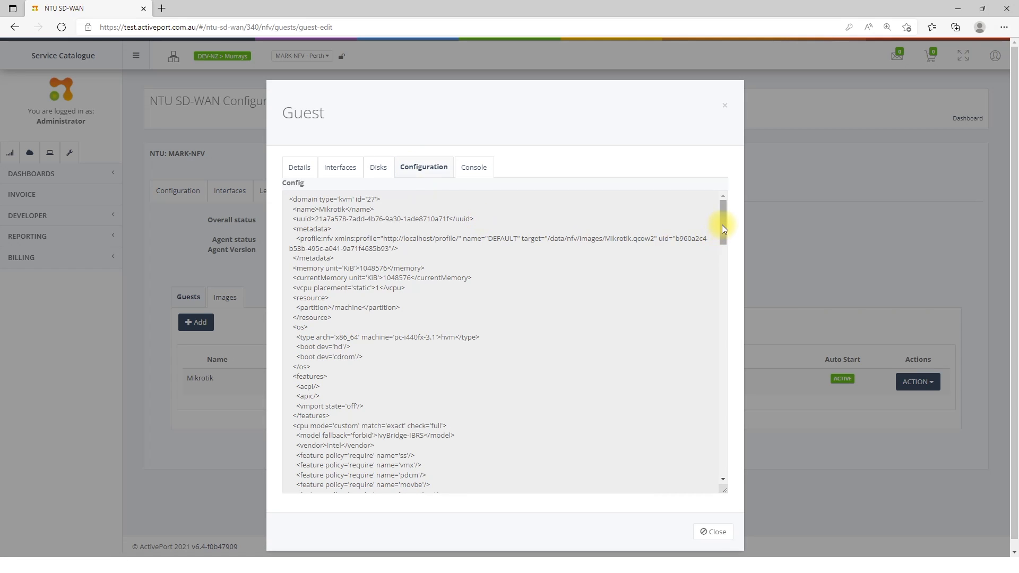
left_click_drag(722, 227, 501, 220)
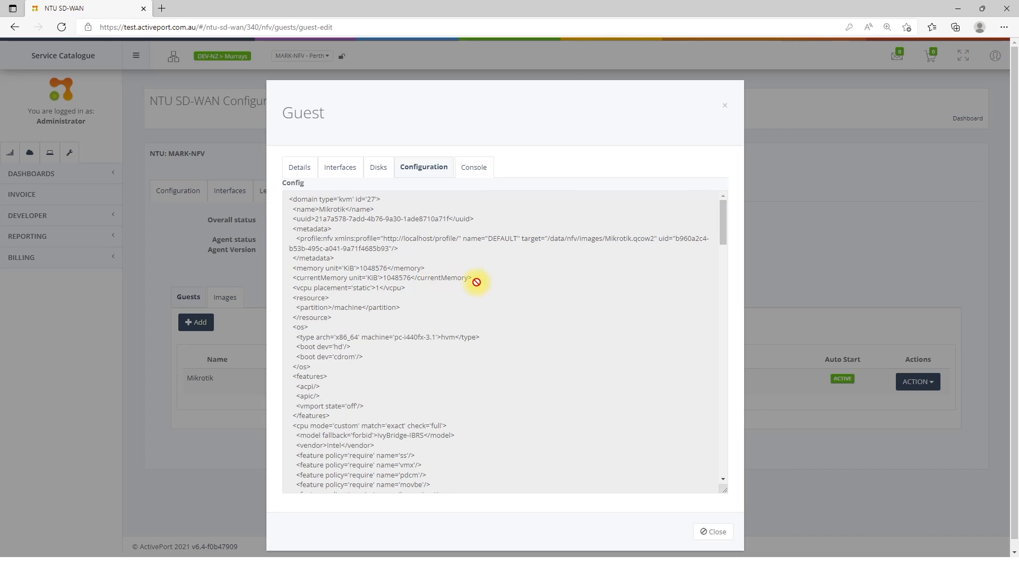
Step: Connect to the guest's console, end the MikroTik session with the quit command, and close the guest window
left_click(480, 169)
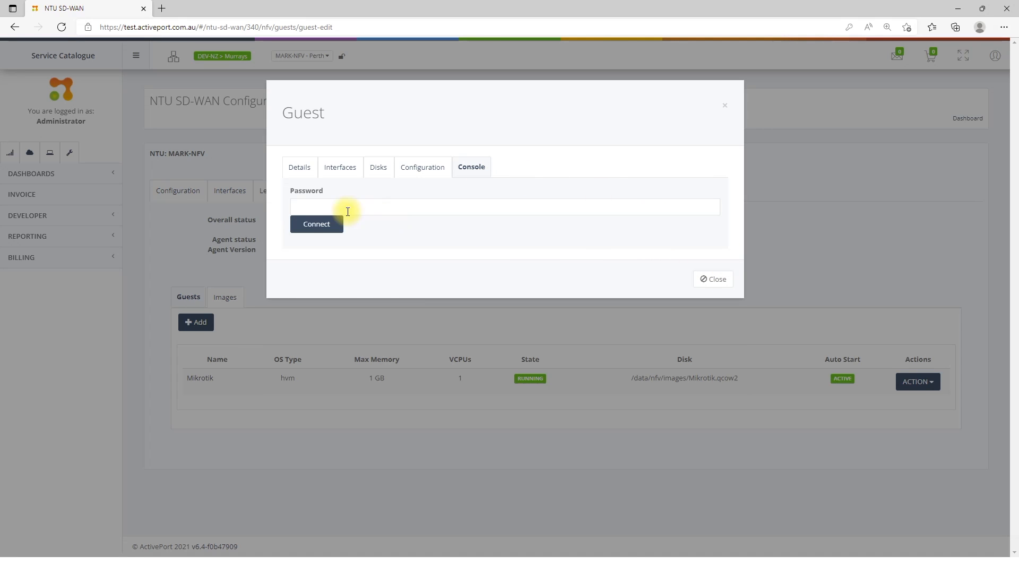
left_click(316, 225)
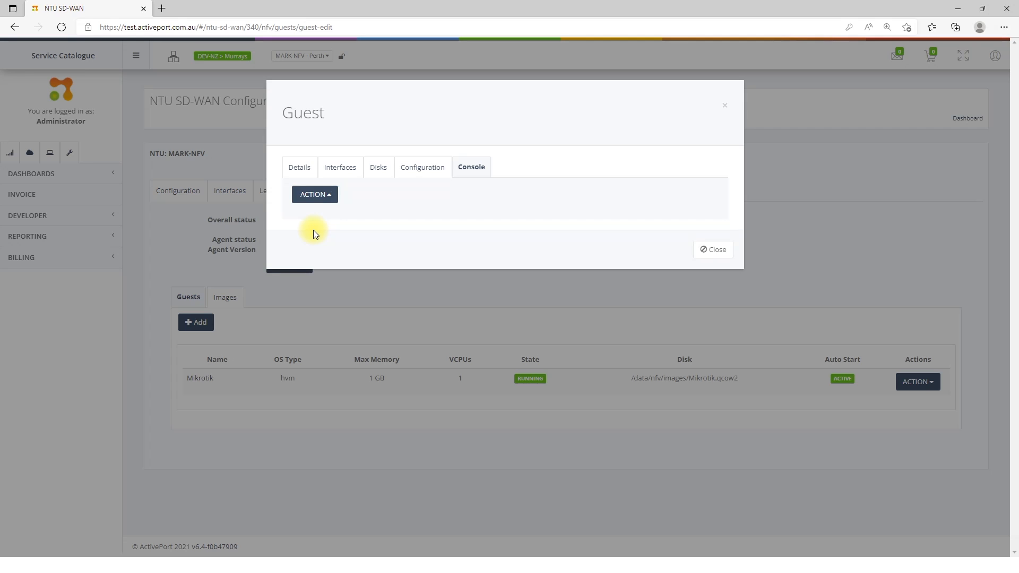
type("/")
key("Return")
type("quit")
key("Return")
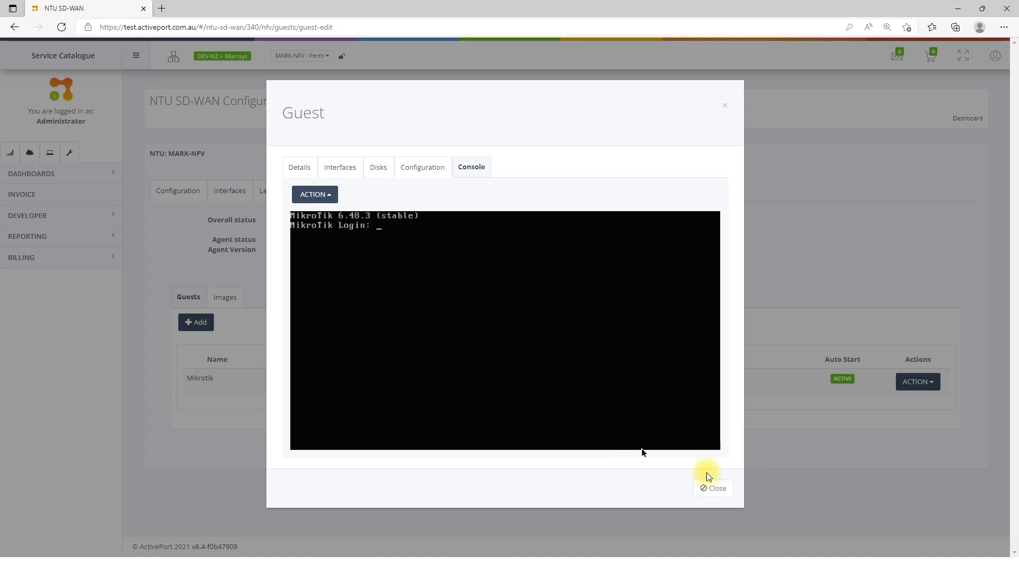
left_click(712, 487)
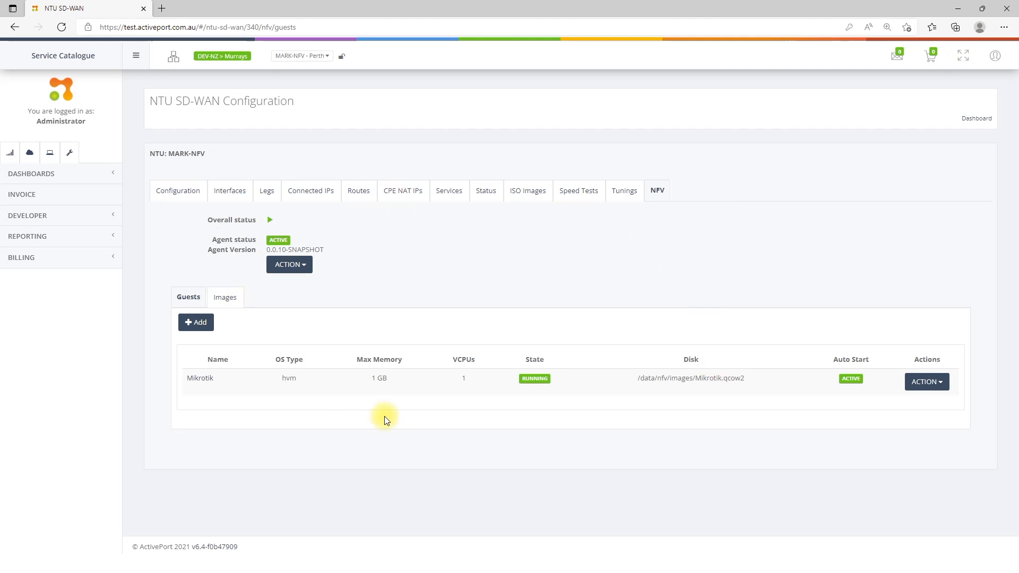